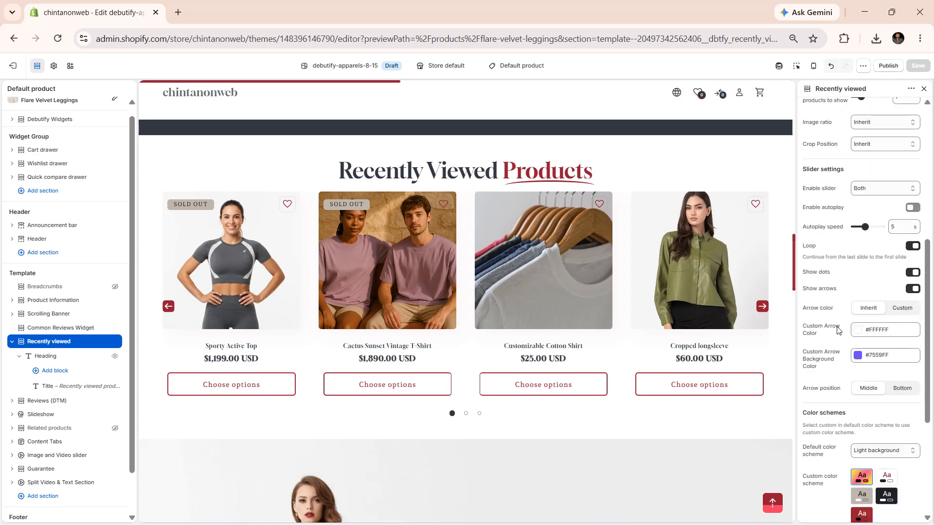
Look over the Flare Velvet Leggings product page preview and select the Recently viewed section in the template.
scroll(840, 328, "up", 7)
scroll(840, 358, "up", 3)
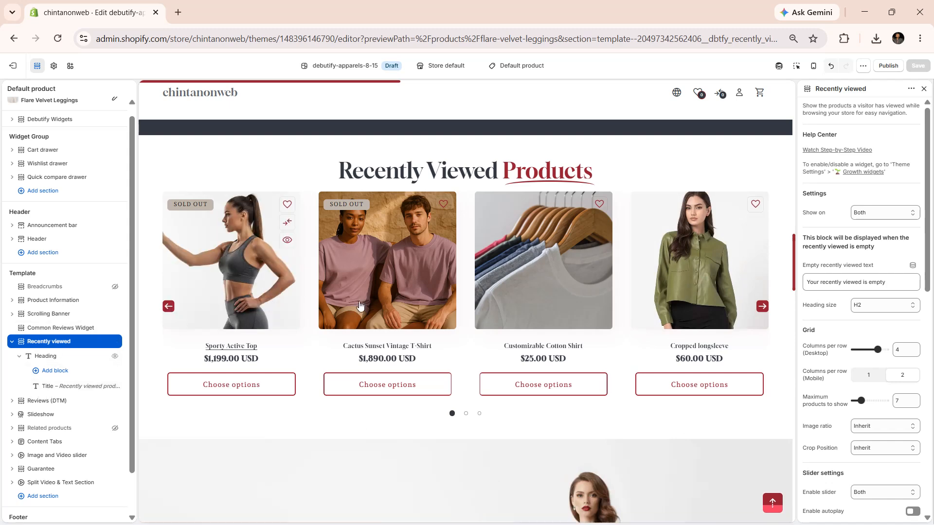
scroll(264, 306, "up", 15)
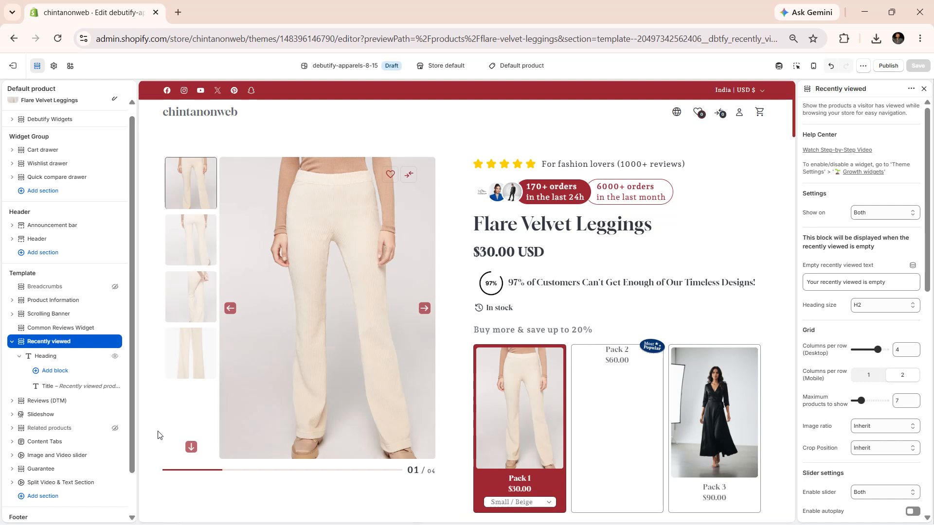
left_click(58, 343)
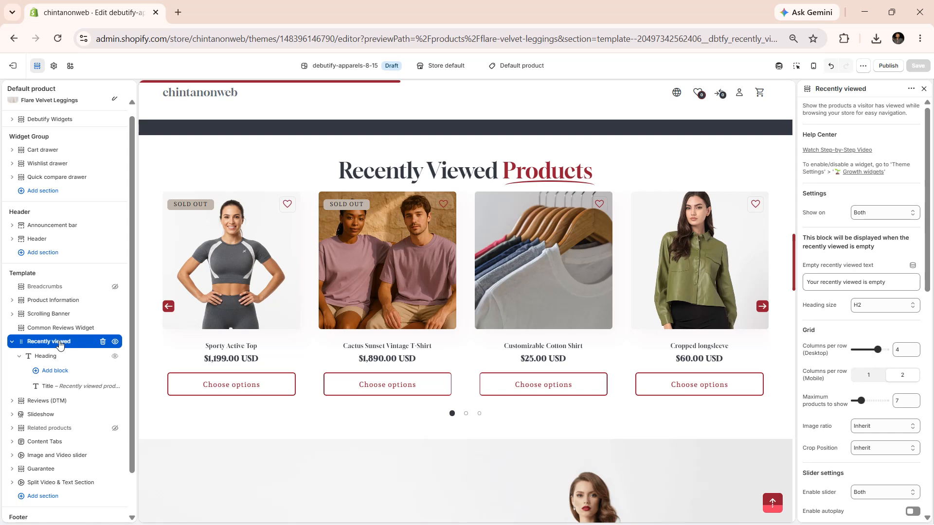
Find the Recently Viewed widget's on/off setting among the theme's Growth widgets / sections.
left_click(56, 67)
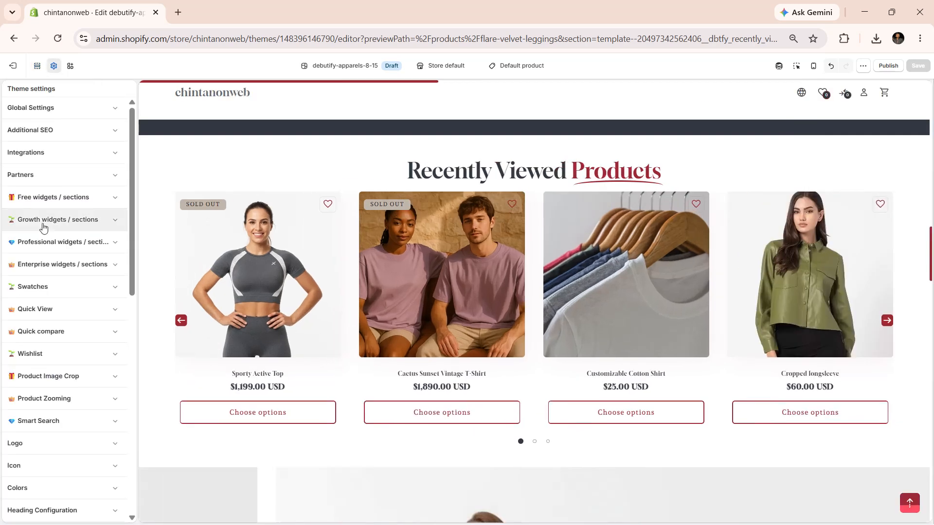
left_click(43, 220)
scroll(30, 323, "down", 10)
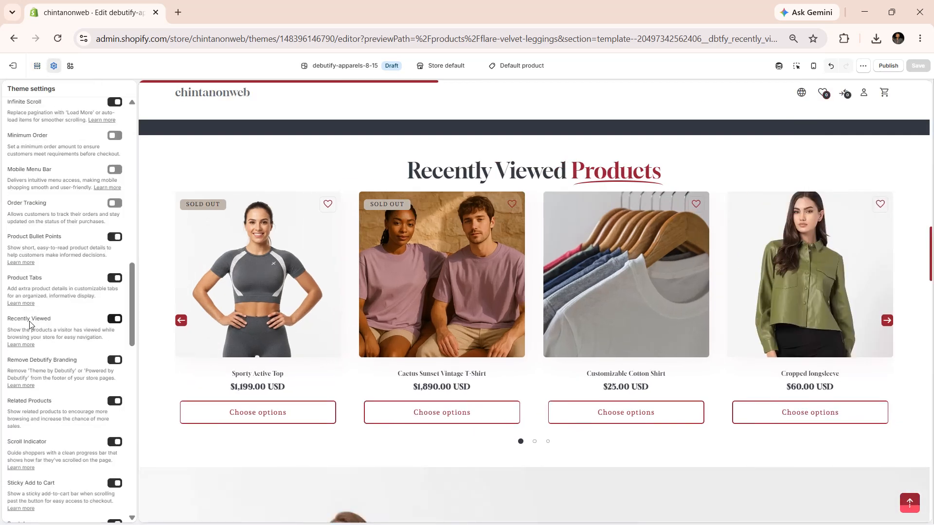
Search the sections that can be added to the product template for "rece" and leave without adding one.
left_click(38, 67)
scroll(52, 354, "down", 1)
left_click(41, 493)
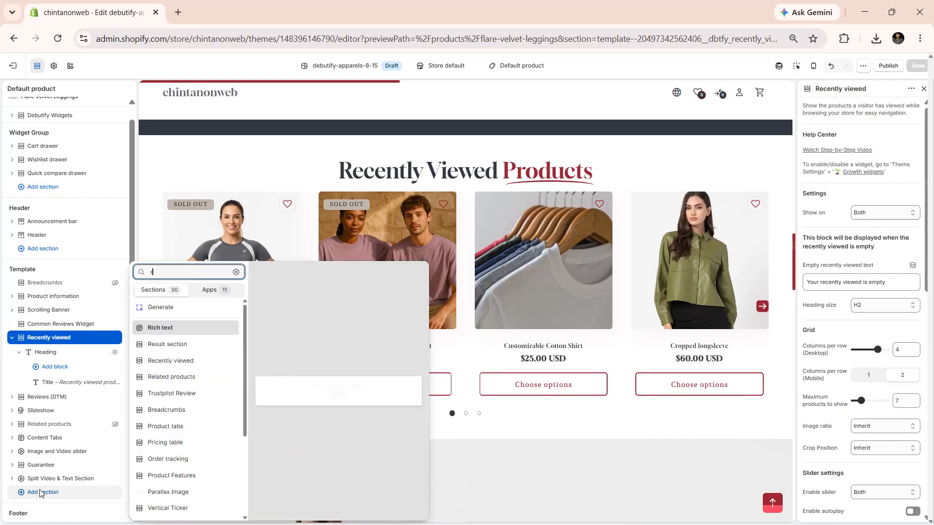
type("rece")
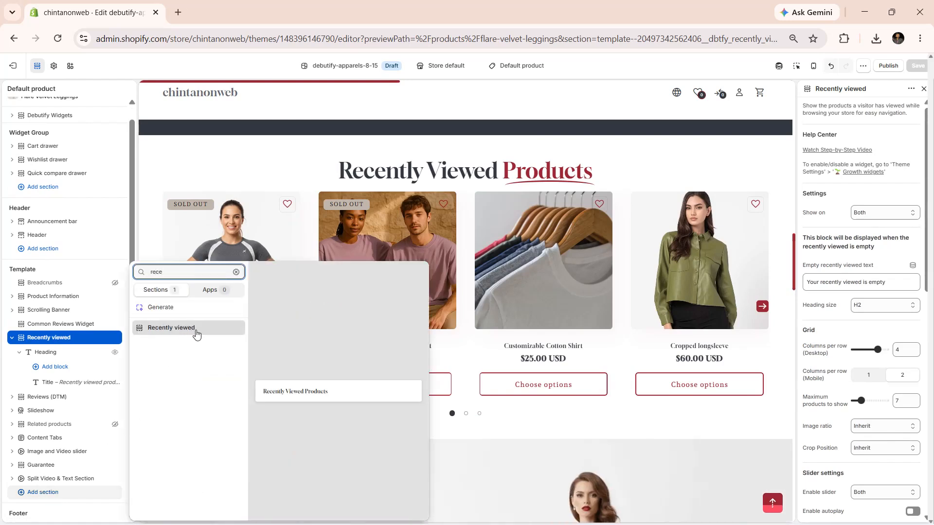
left_click(823, 221)
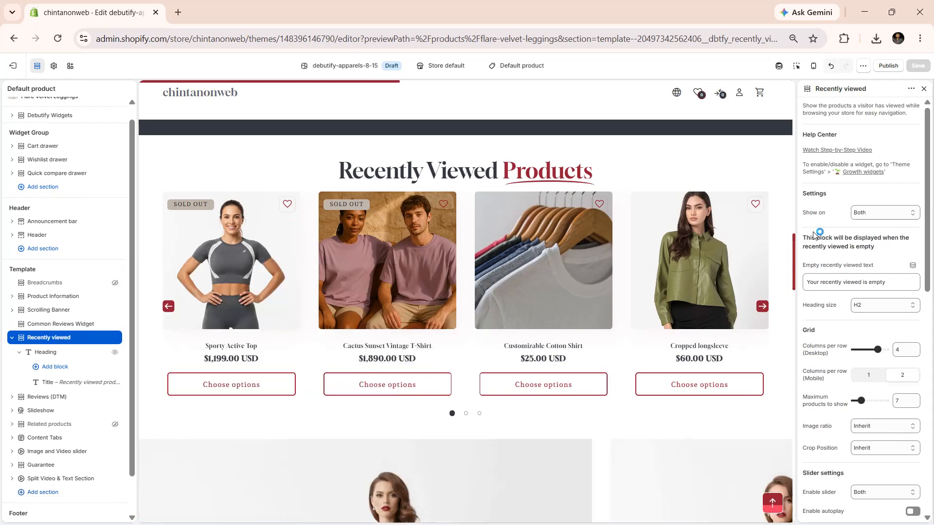
Review the Show on and Heading size options of the Recently viewed section and try out its desktop columns per row.
left_click(869, 213)
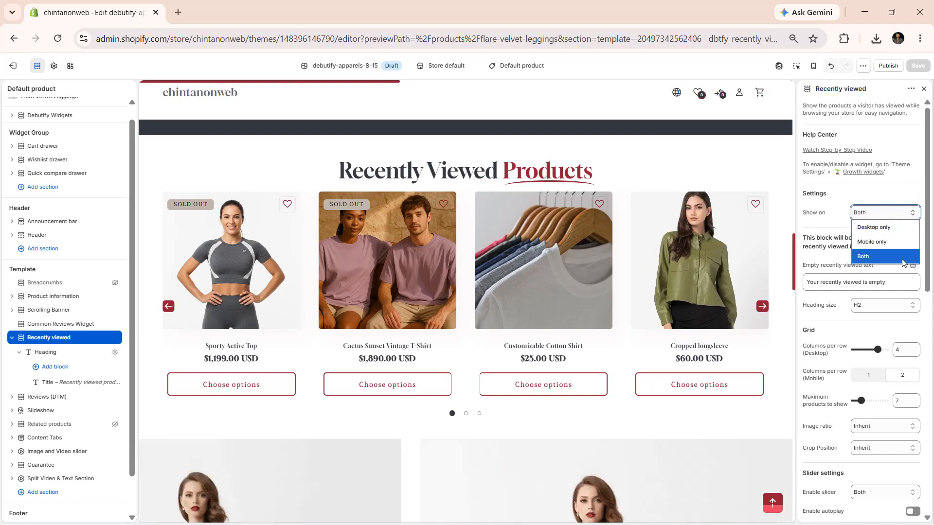
left_click(810, 274)
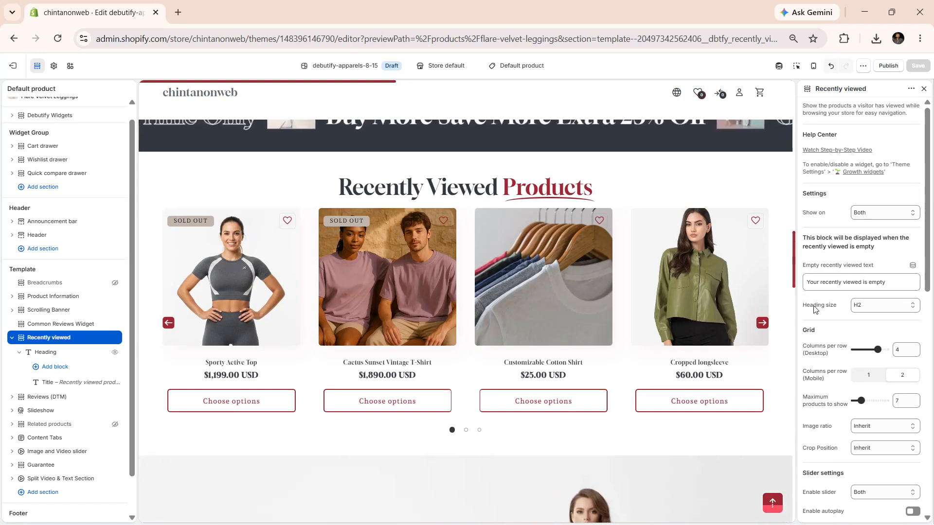
left_click(891, 305)
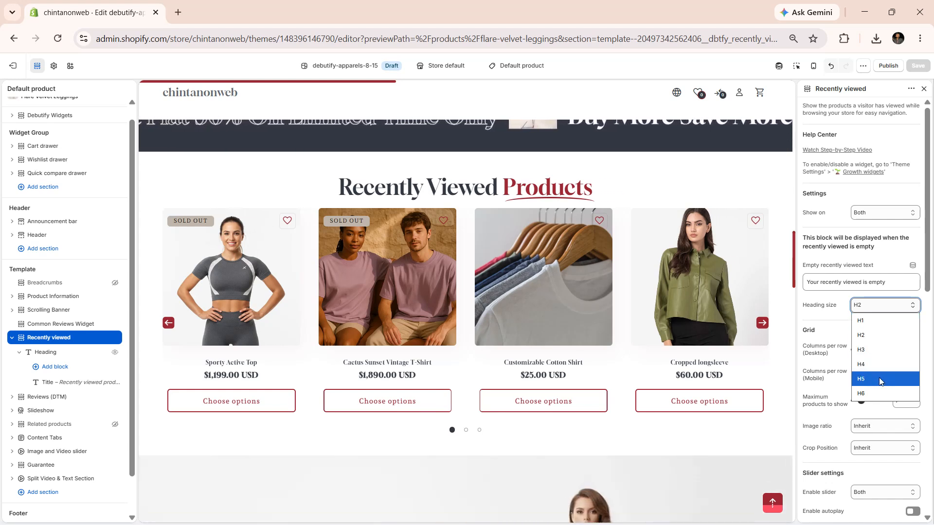
left_click(827, 357)
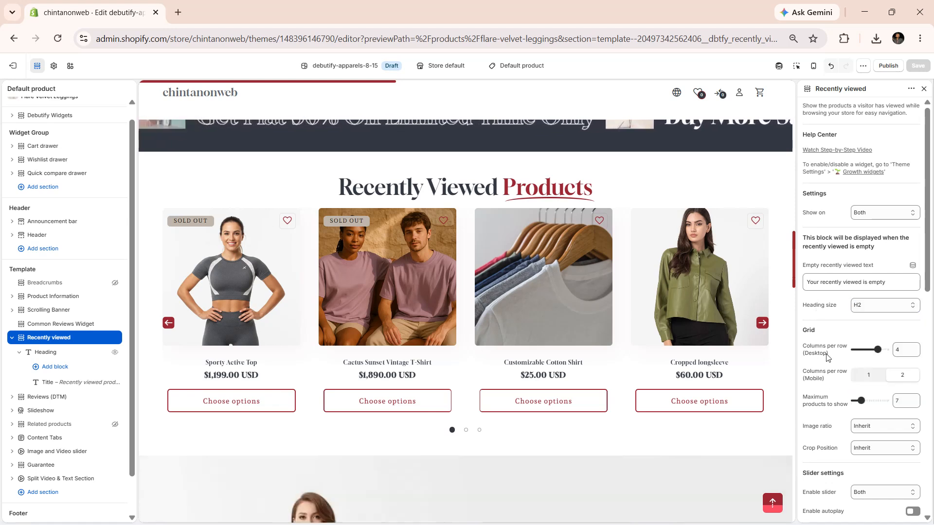
left_click_drag(877, 350, 878, 348)
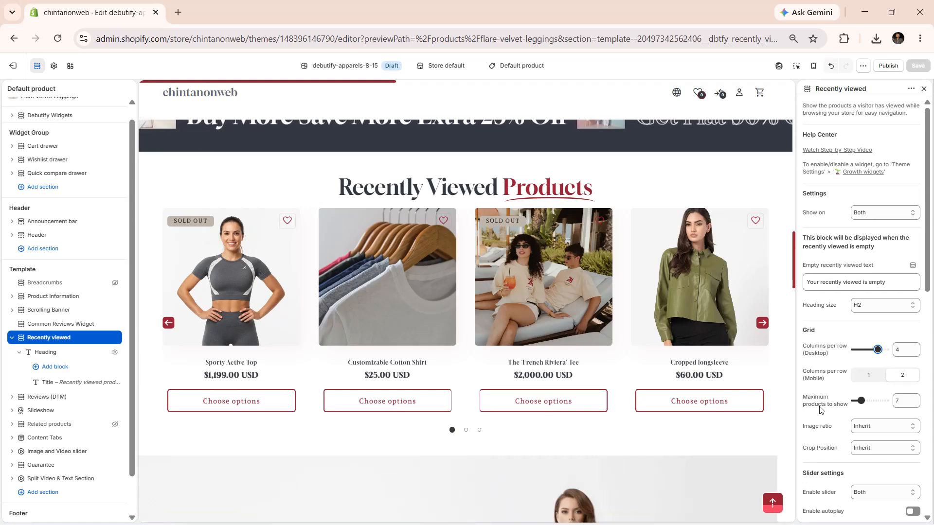
Examine the available Image ratio and Crop Position options for the Recently viewed product grid.
scroll(820, 410, "down", 1)
scroll(816, 359, "down", 1)
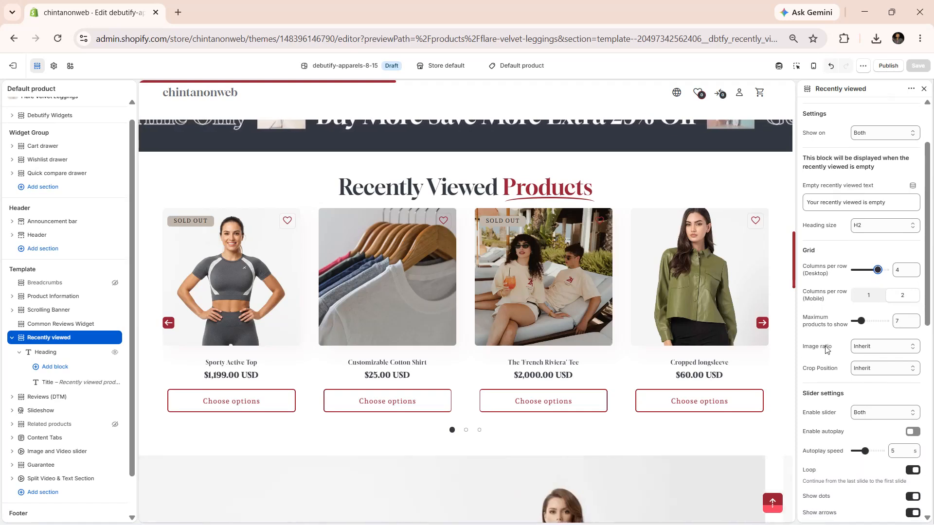
left_click(869, 347)
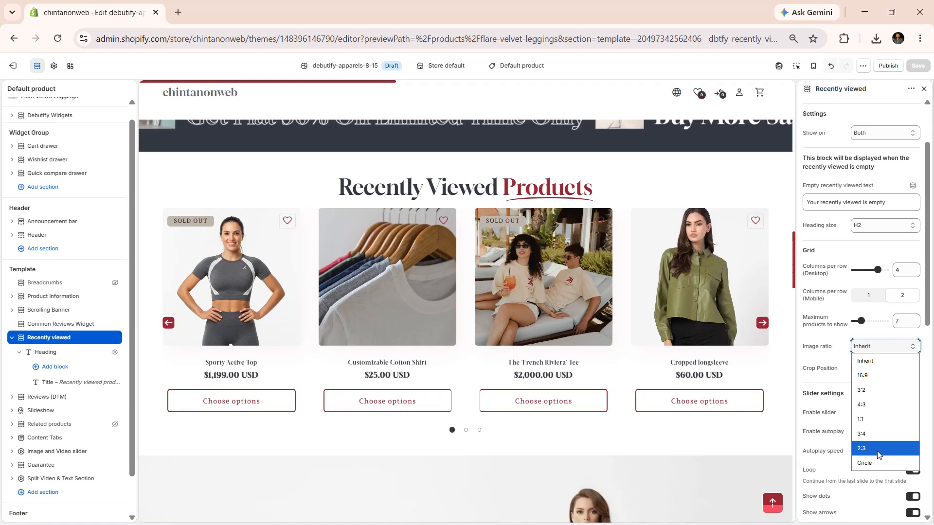
left_click(816, 359)
left_click(856, 371)
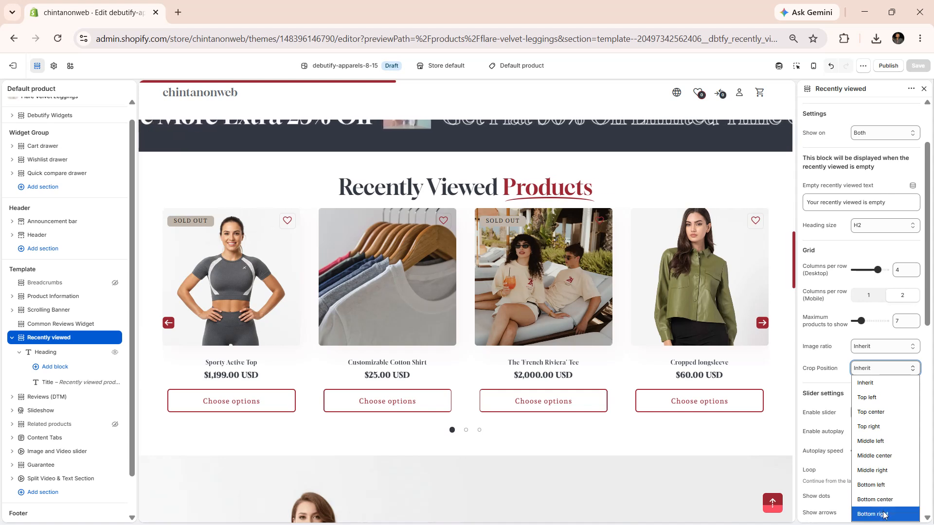
left_click(820, 378)
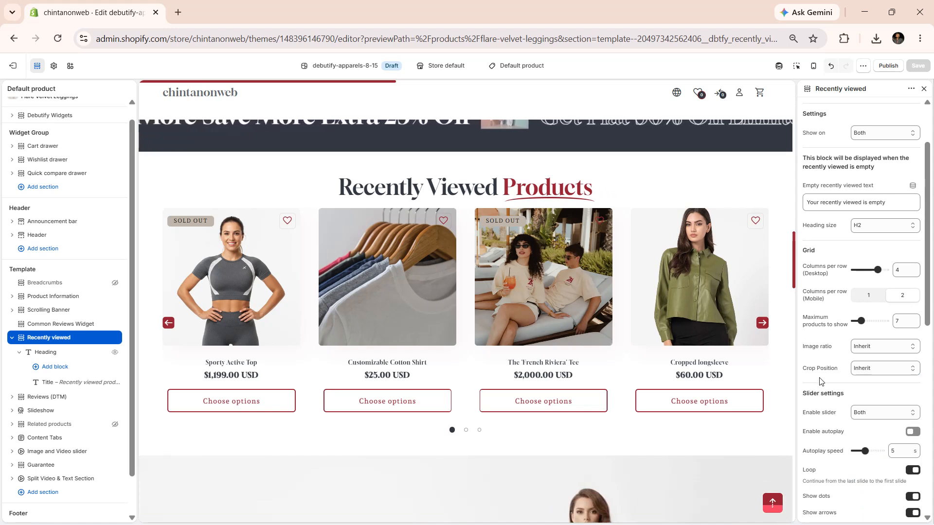
Check the Enable slider device options, and enable autoplay with a speed of 4 s for the Recently viewed slider.
scroll(822, 370, "down", 3)
left_click(862, 300)
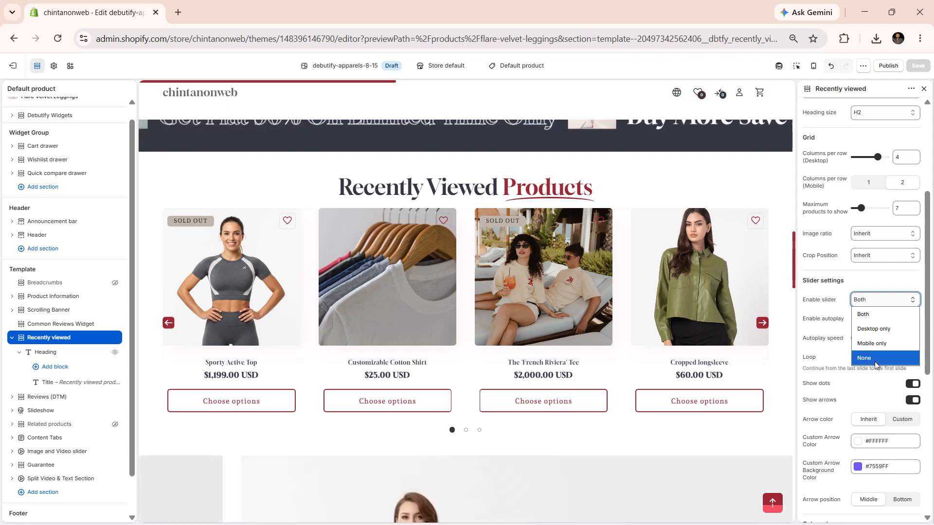
left_click(822, 332)
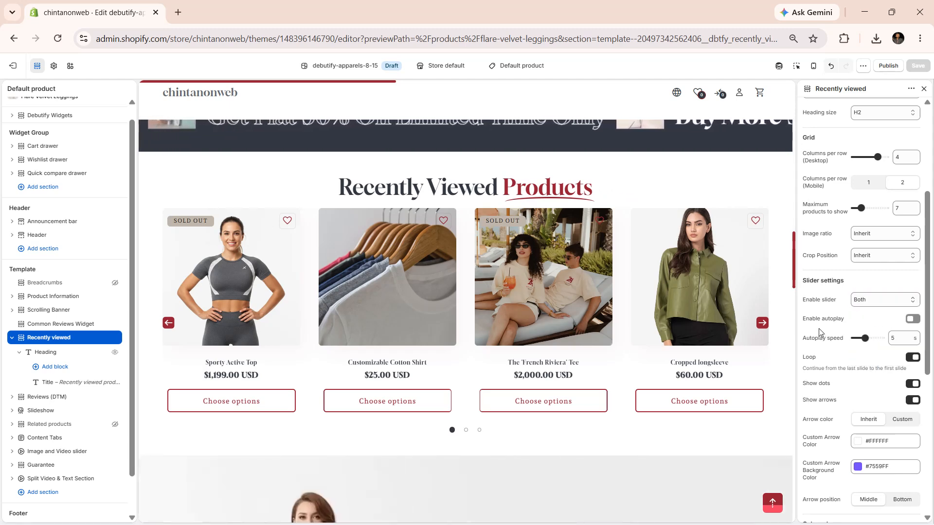
scroll(818, 282, "down", 1)
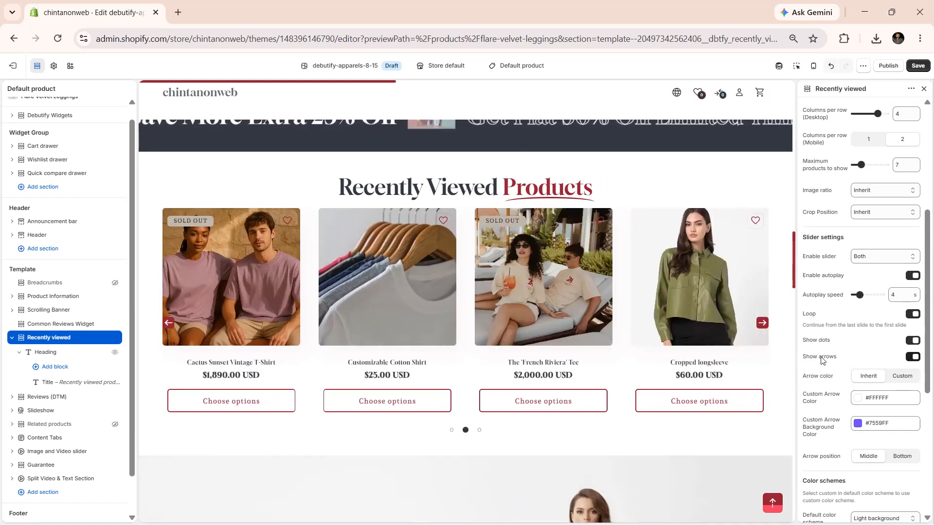
scroll(821, 340, "down", 2)
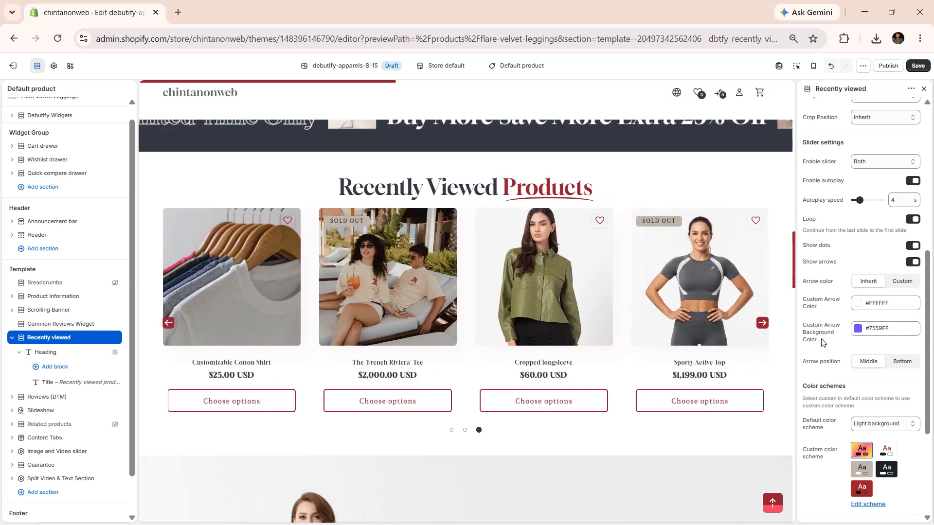
Review the Default color scheme choices available for the Recently viewed section.
scroll(823, 331, "down", 1)
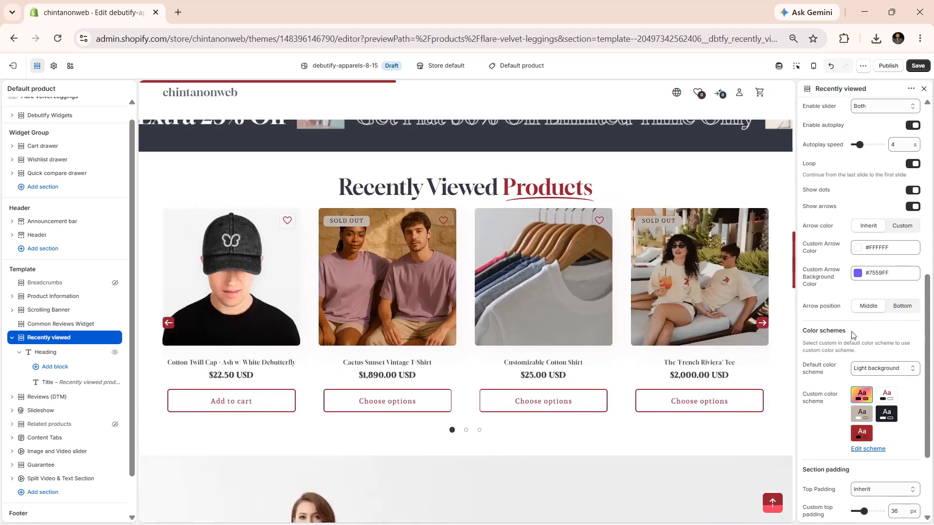
left_click(870, 370)
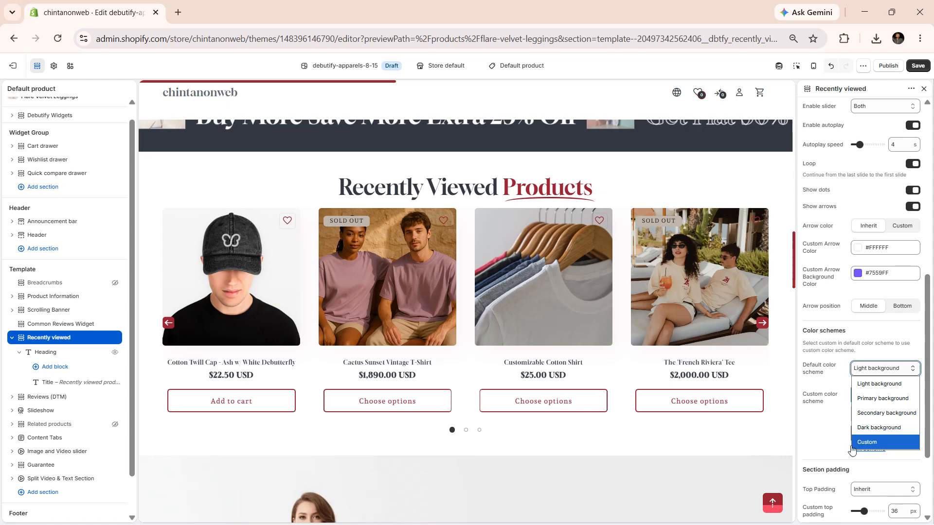
left_click(829, 380)
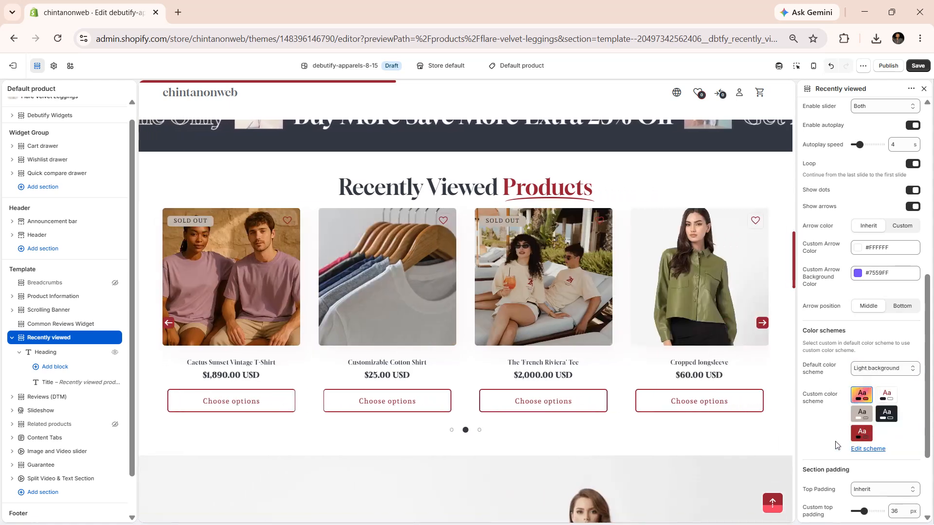
Examine the Top Padding and Bottom Padding options in the Recently viewed section's padding settings.
scroll(834, 440, "down", 3)
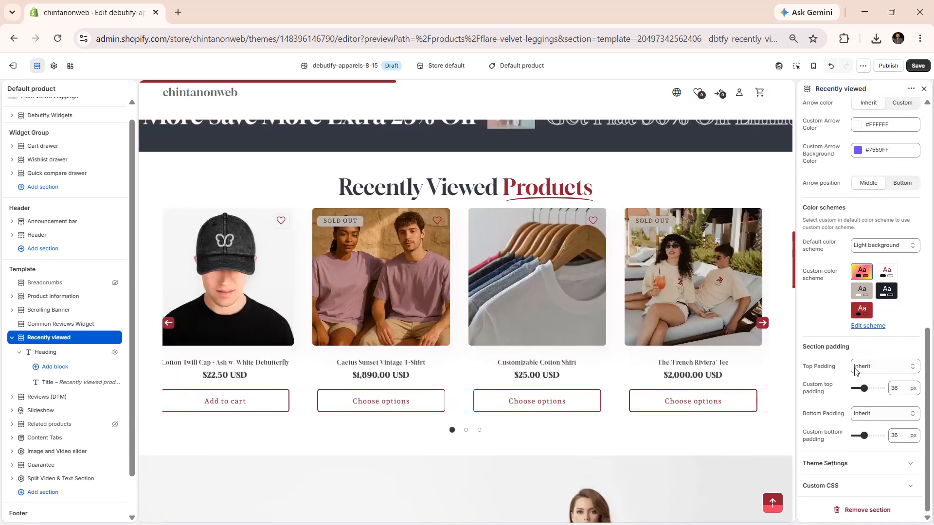
left_click(870, 368)
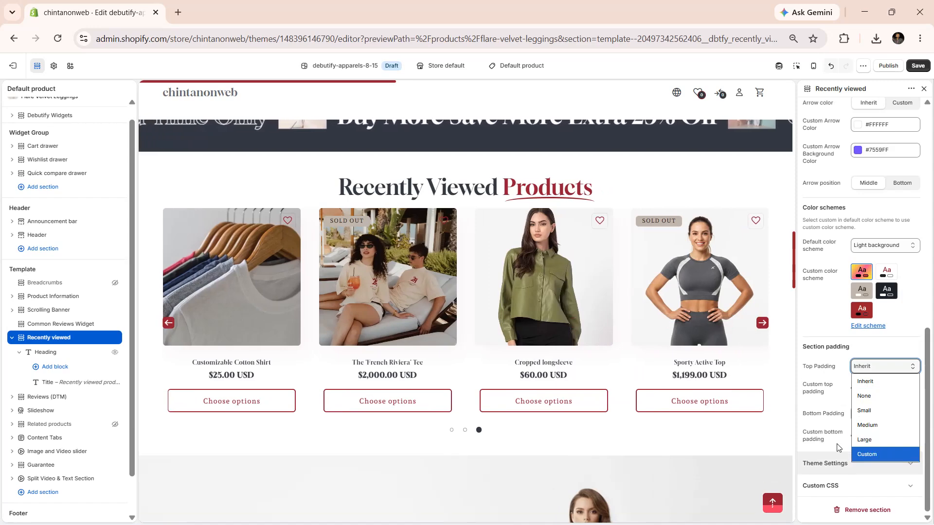
left_click(830, 398)
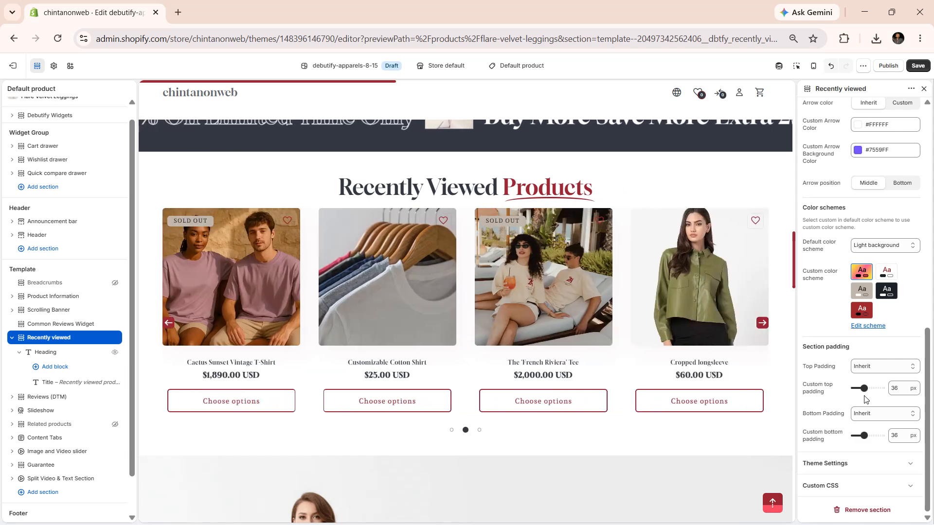
left_click(857, 414)
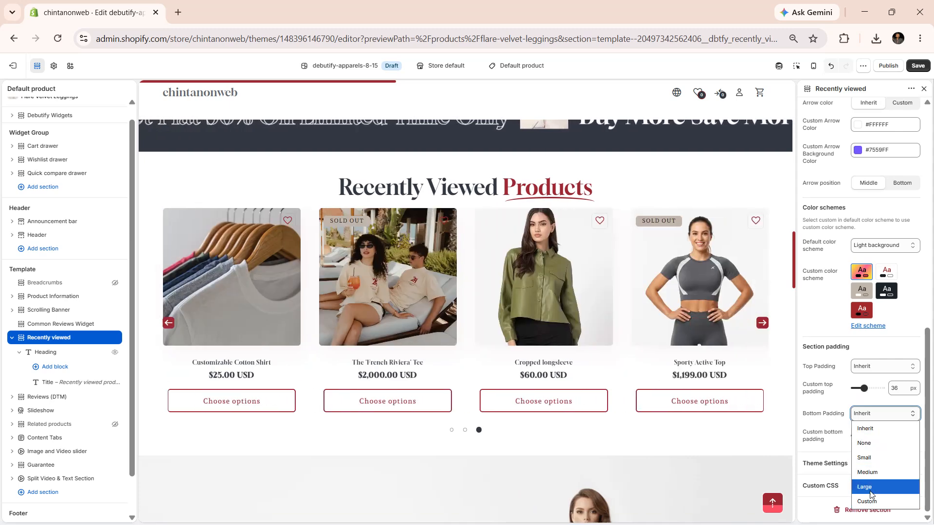
left_click(829, 446)
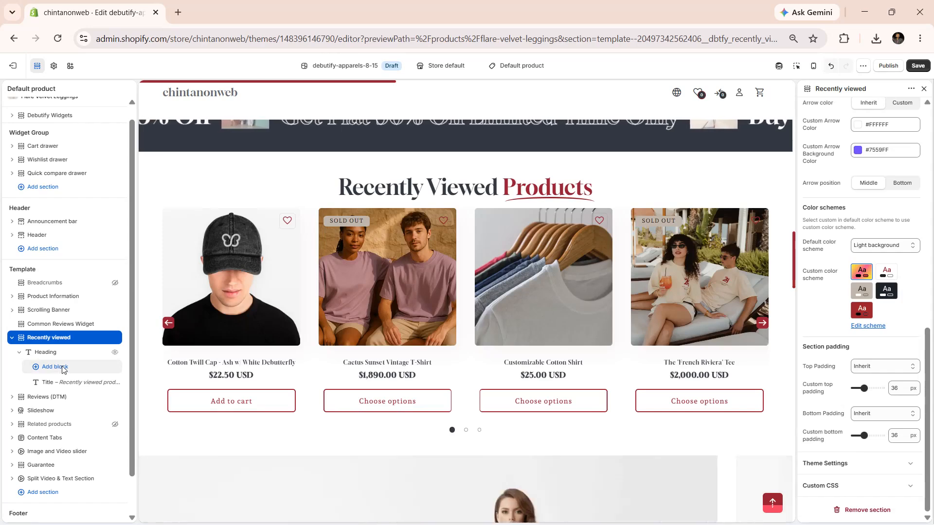
View the block types available under the section's Heading, and page through the recently viewed product slider in the preview.
left_click(58, 367)
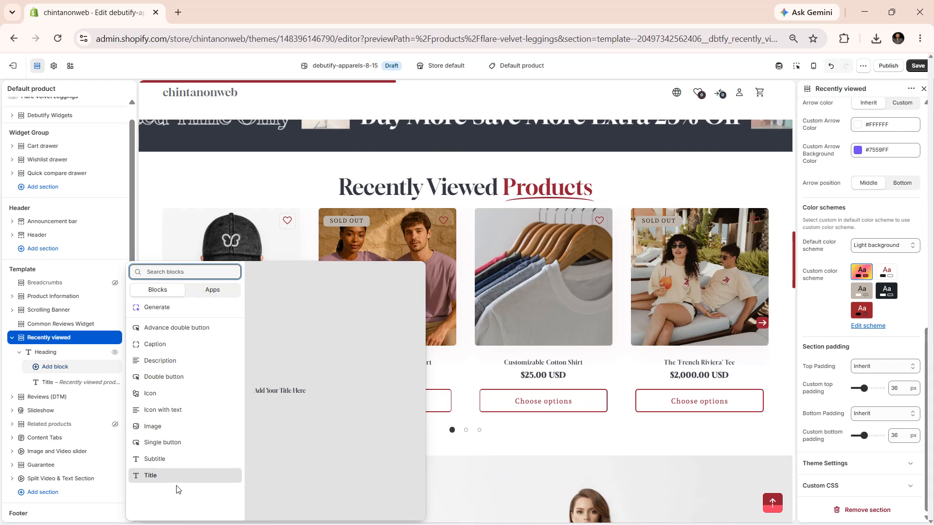
left_click(464, 480)
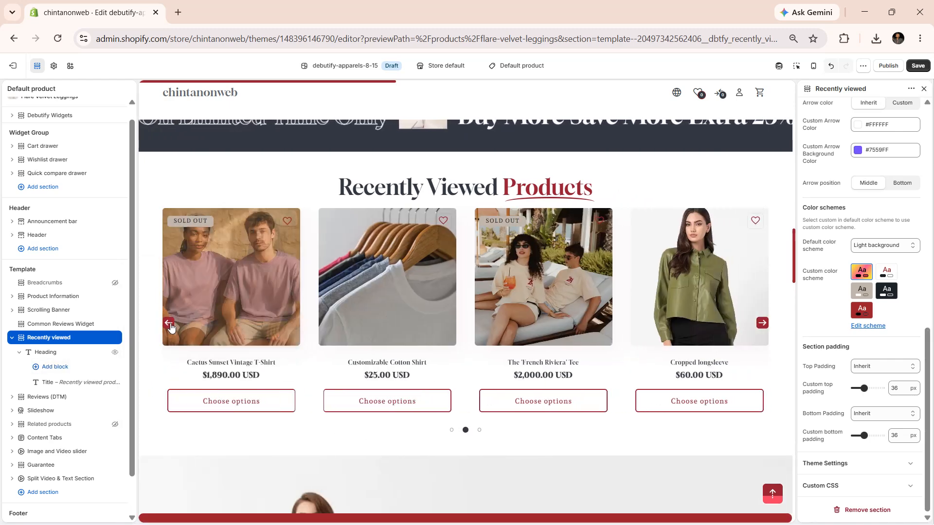
left_click(169, 323)
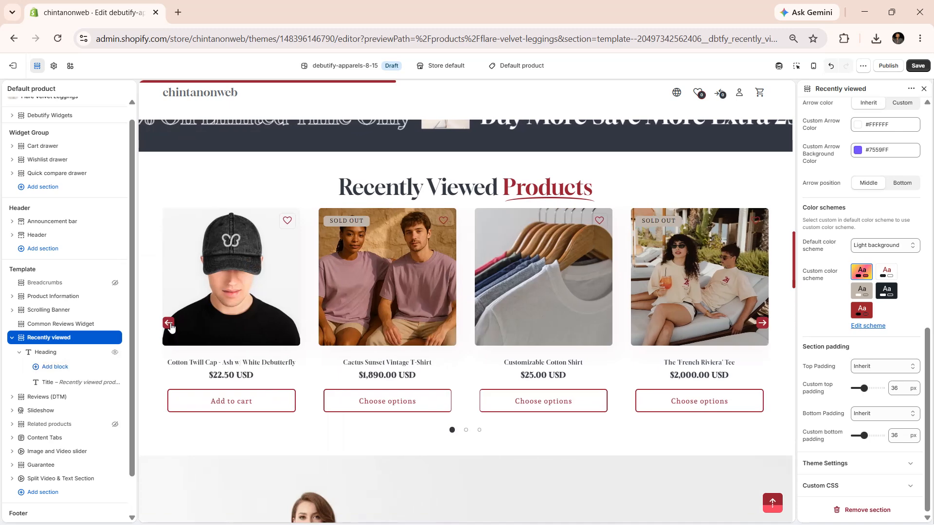
left_click(478, 431)
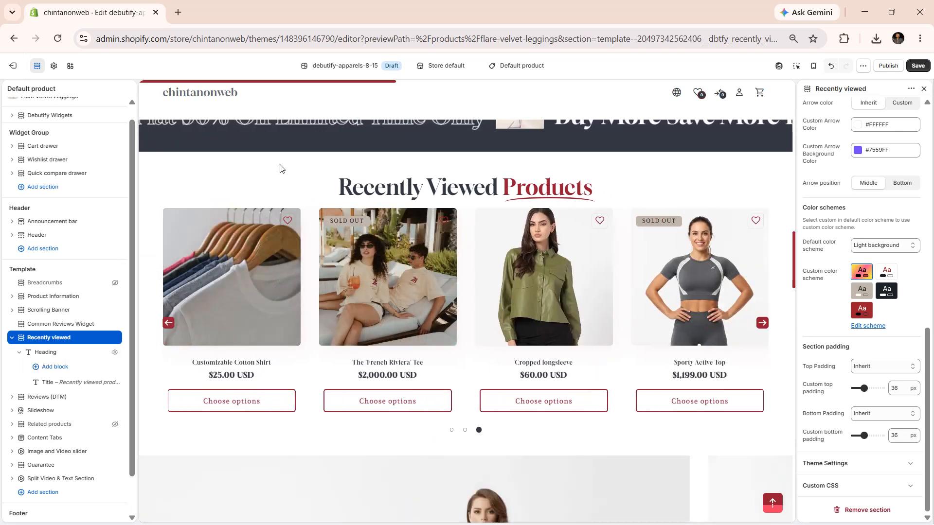